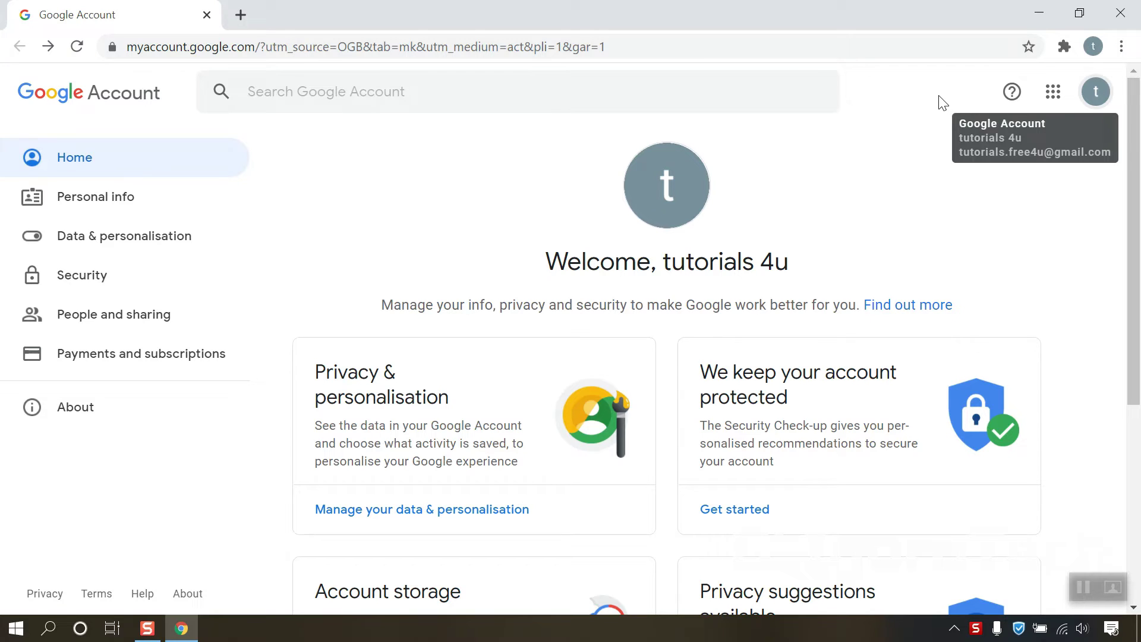
- Open the Google Account Security page from the avatar menu to find 2-Step Verification (Off)
left_click(1097, 93)
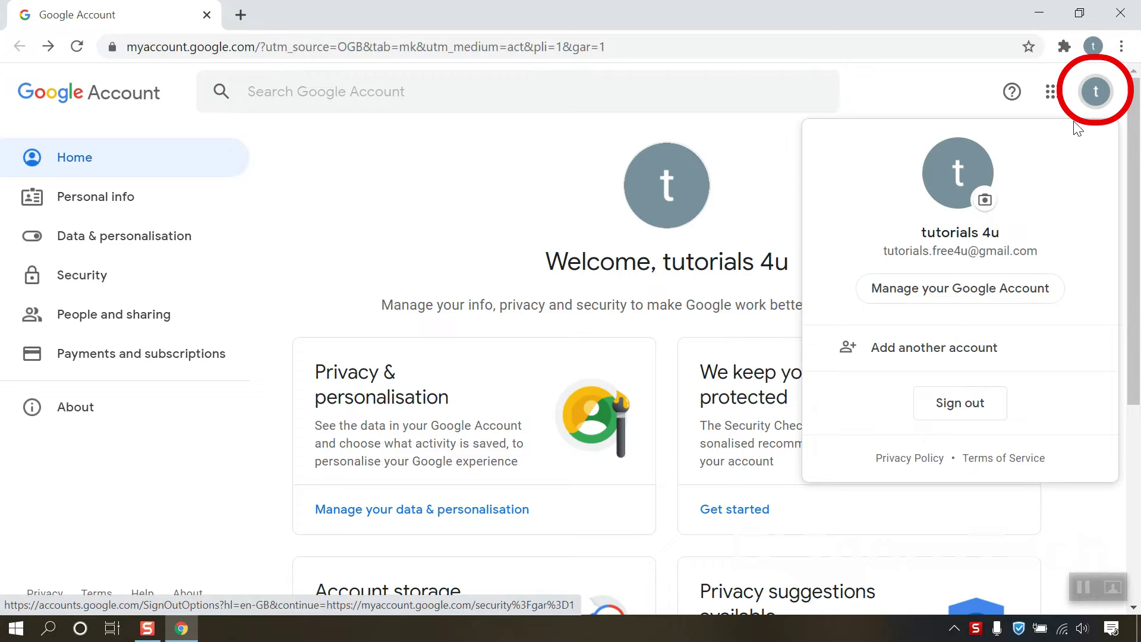
left_click(957, 288)
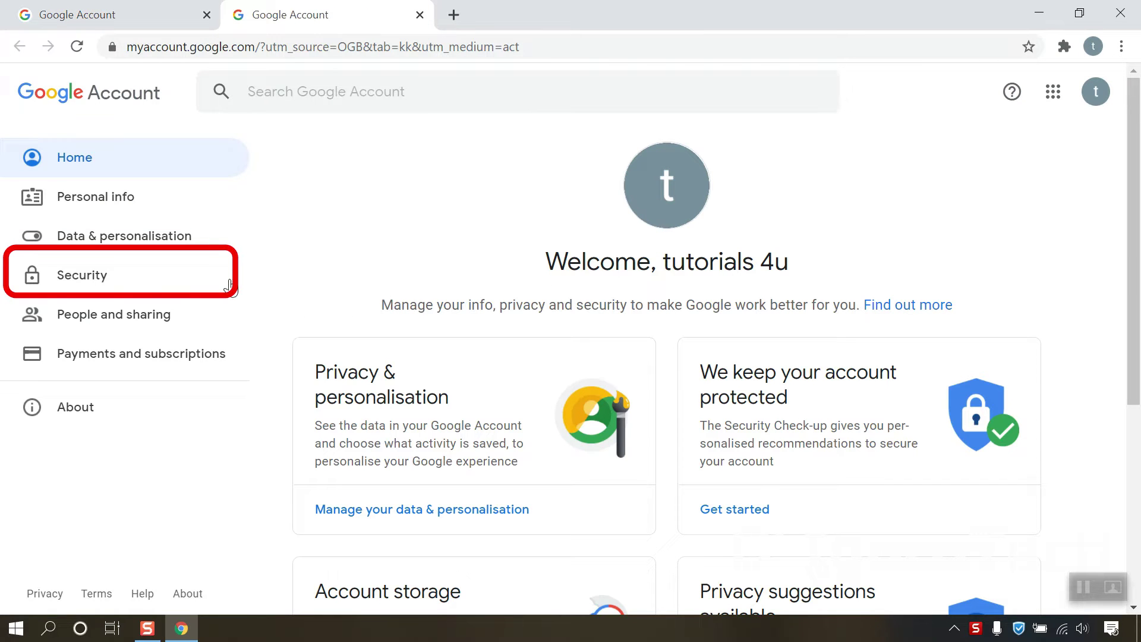
left_click(88, 283)
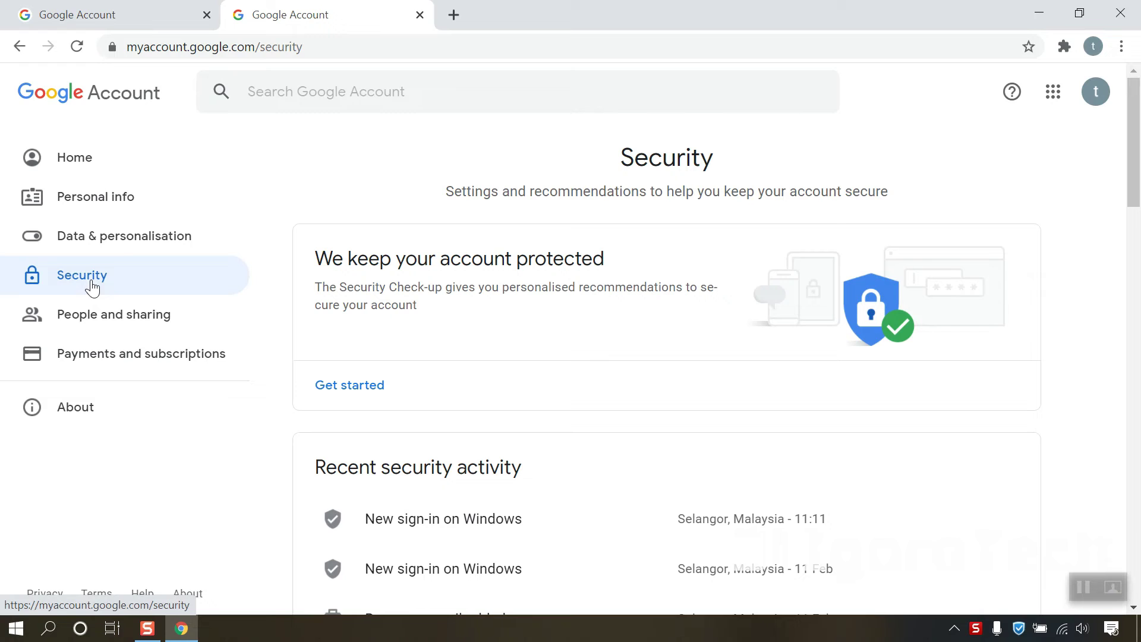
scroll(555, 359, "down", 3)
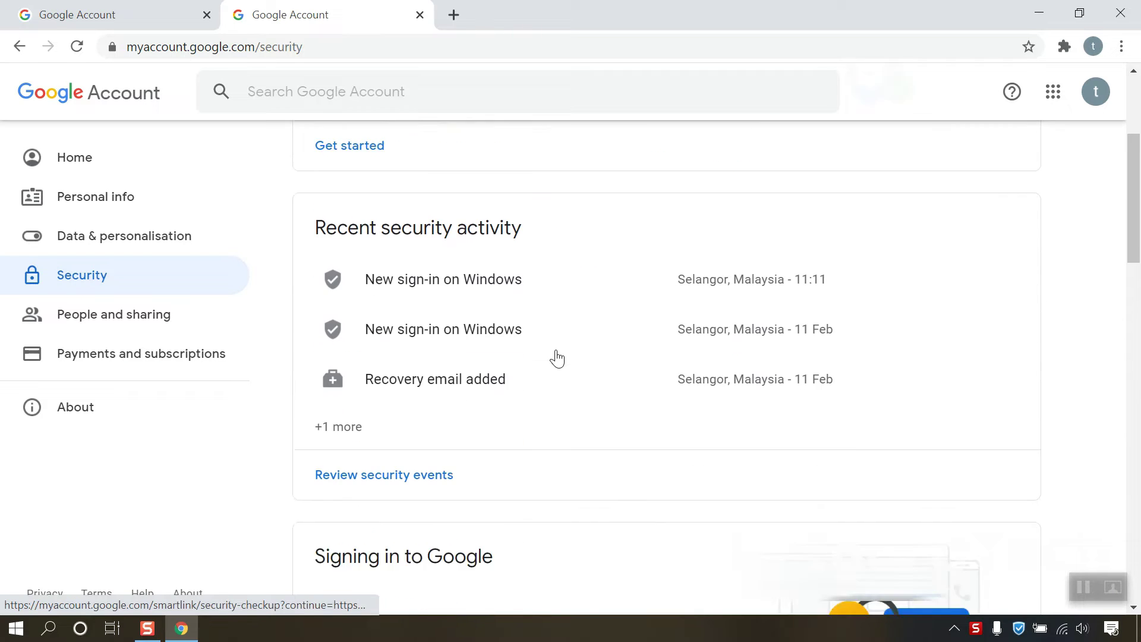
scroll(555, 358, "down", 2)
scroll(555, 358, "down", 2)
scroll(556, 358, "down", 2)
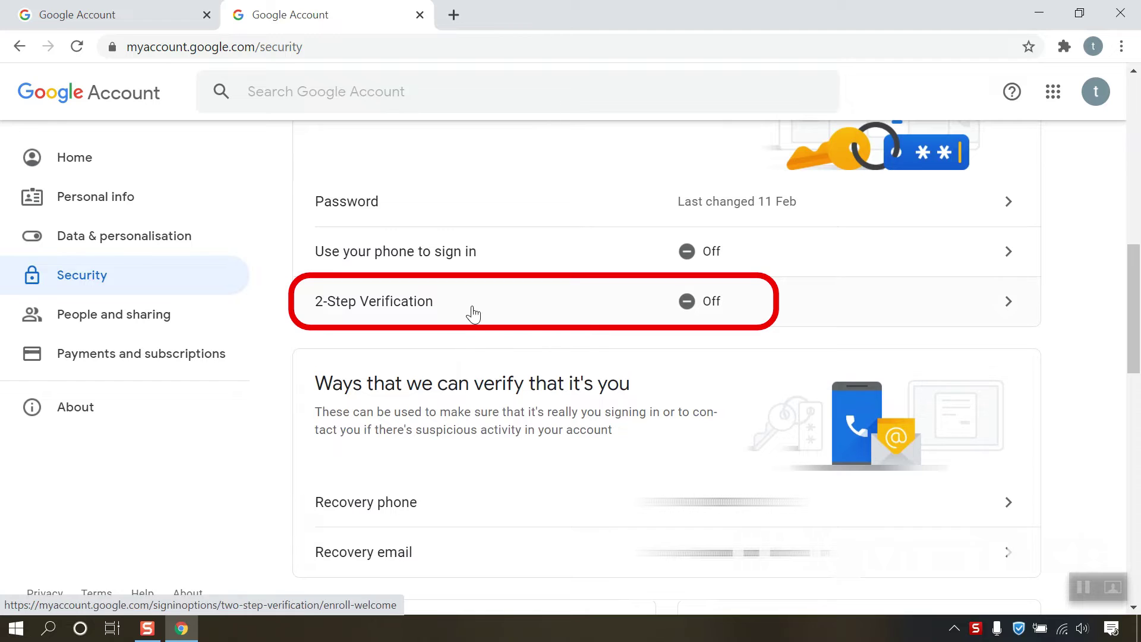
- Begin 2-Step Verification enrollment and re-enter the account password to reach the phone step
left_click(602, 311)
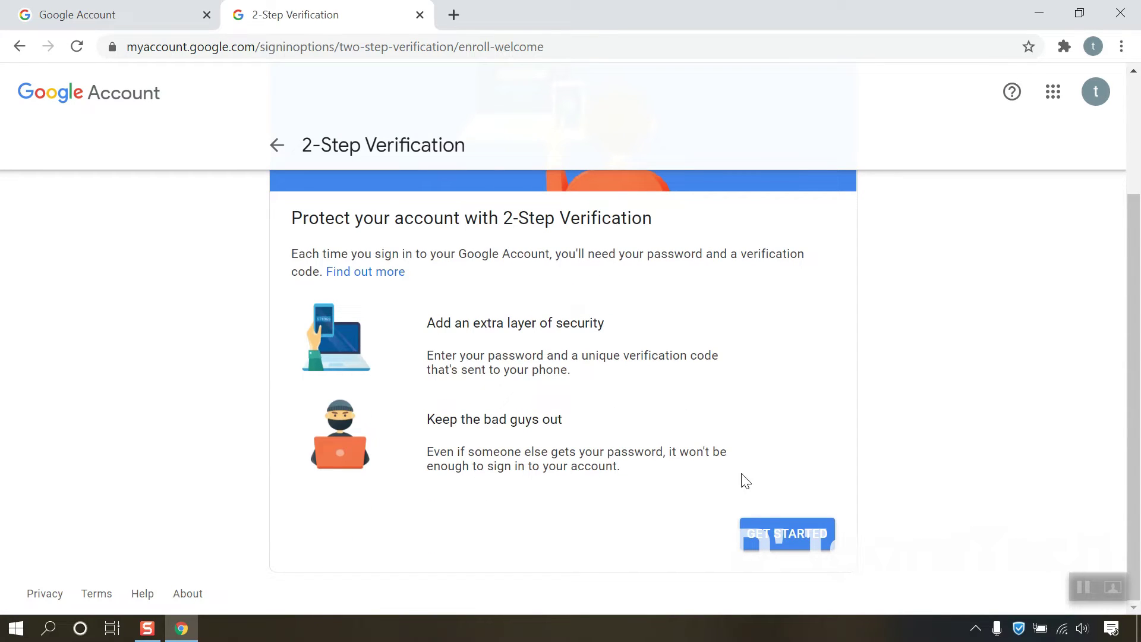
left_click(787, 545)
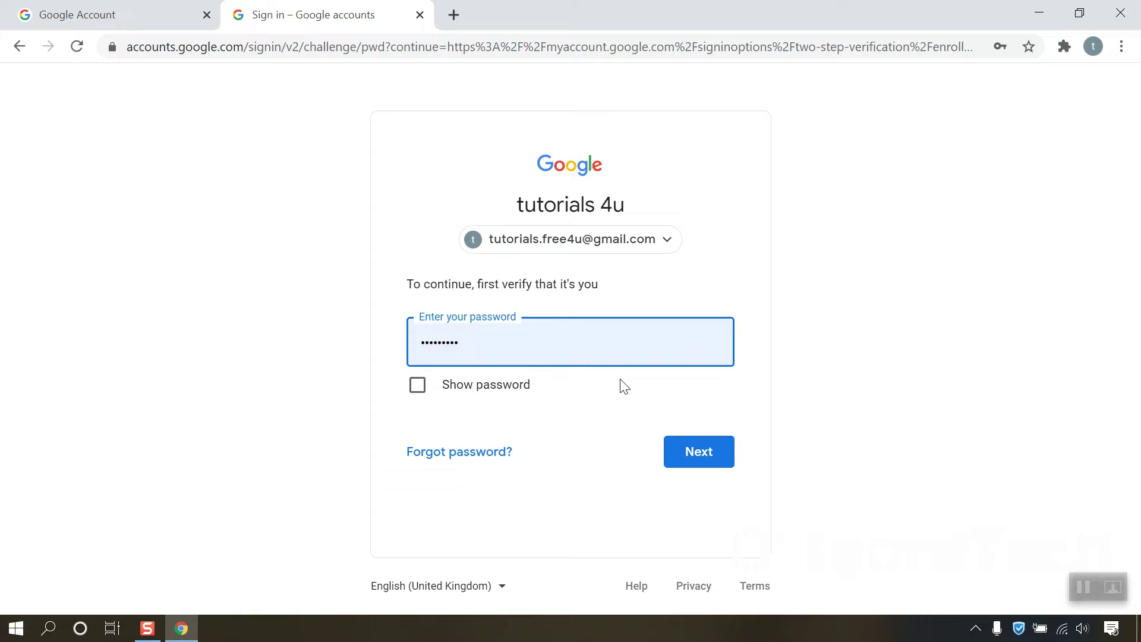
left_click(700, 461)
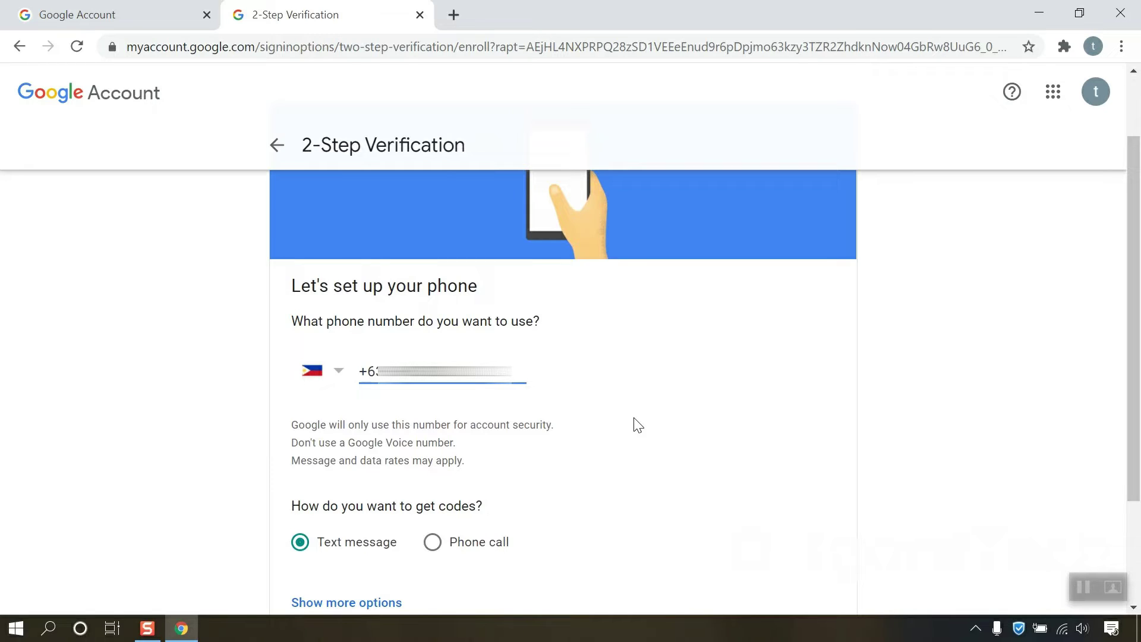
scroll(636, 425, "down", 2)
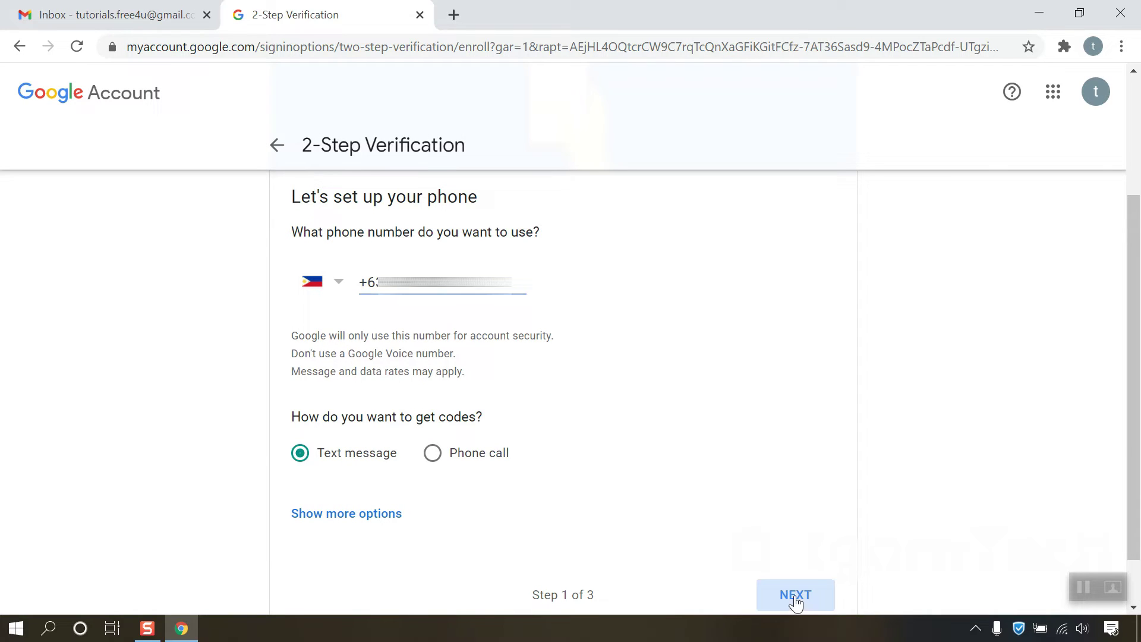
left_click(796, 598)
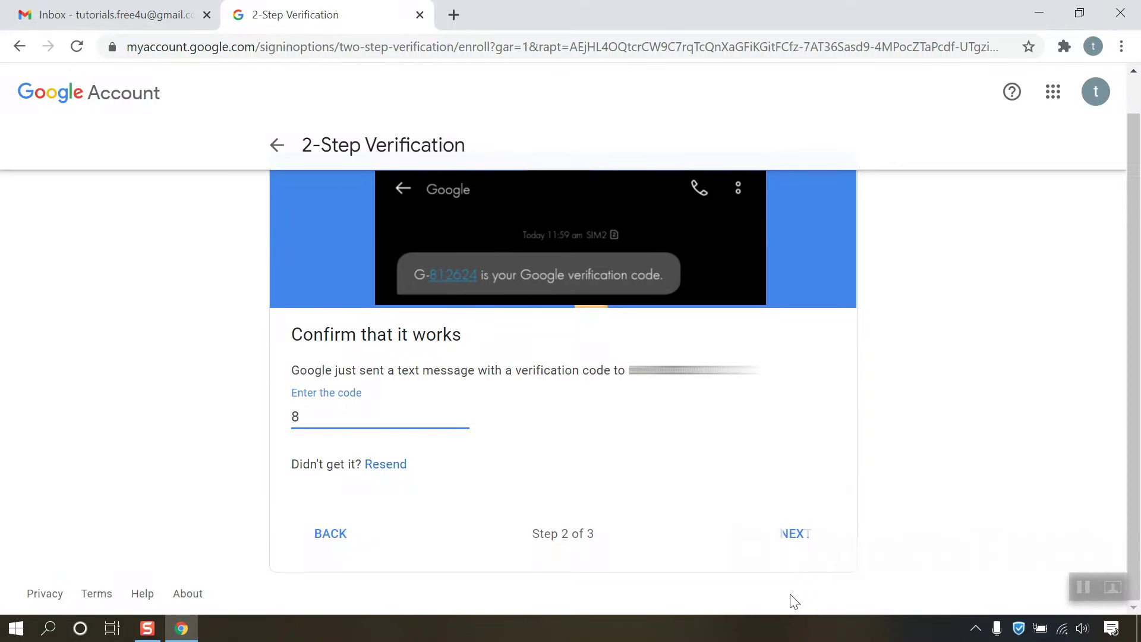
- Validate the texted code and turn 2-Step Verification on for the Google Account
left_click(796, 538)
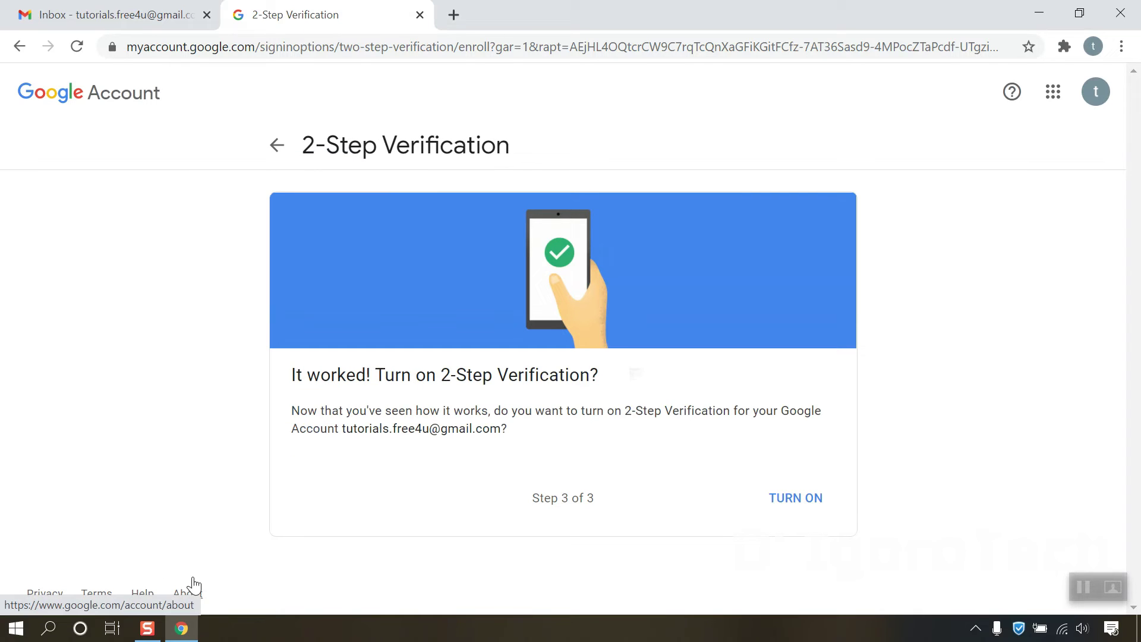
left_click(782, 509)
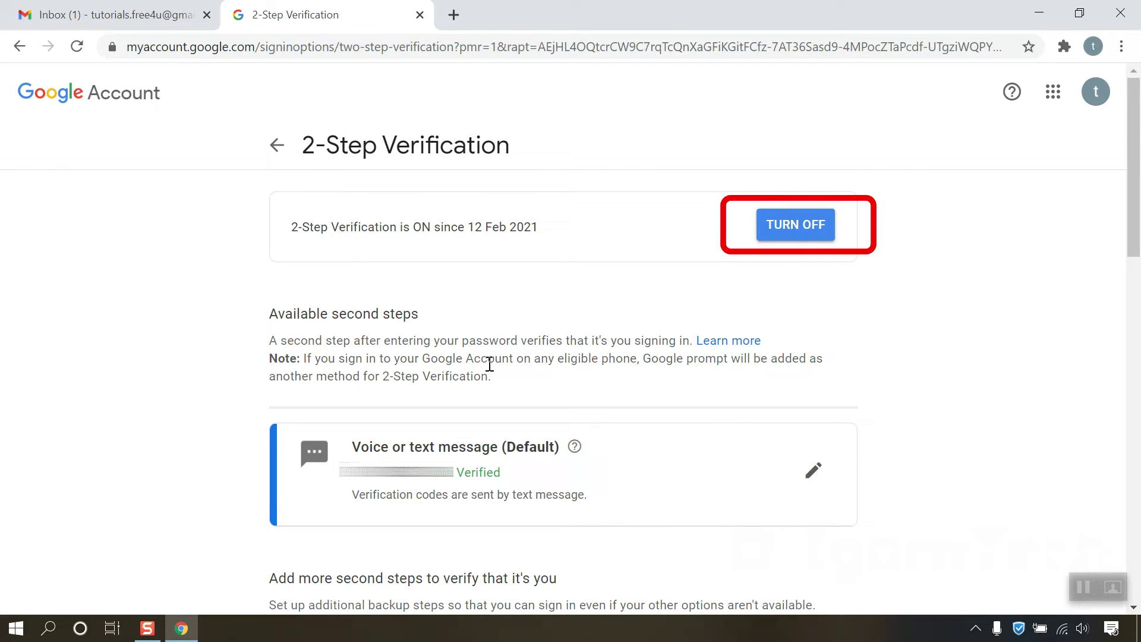
- Open Google's '2-Step Verification turned on' email in the Gmail inbox
left_click(147, 14)
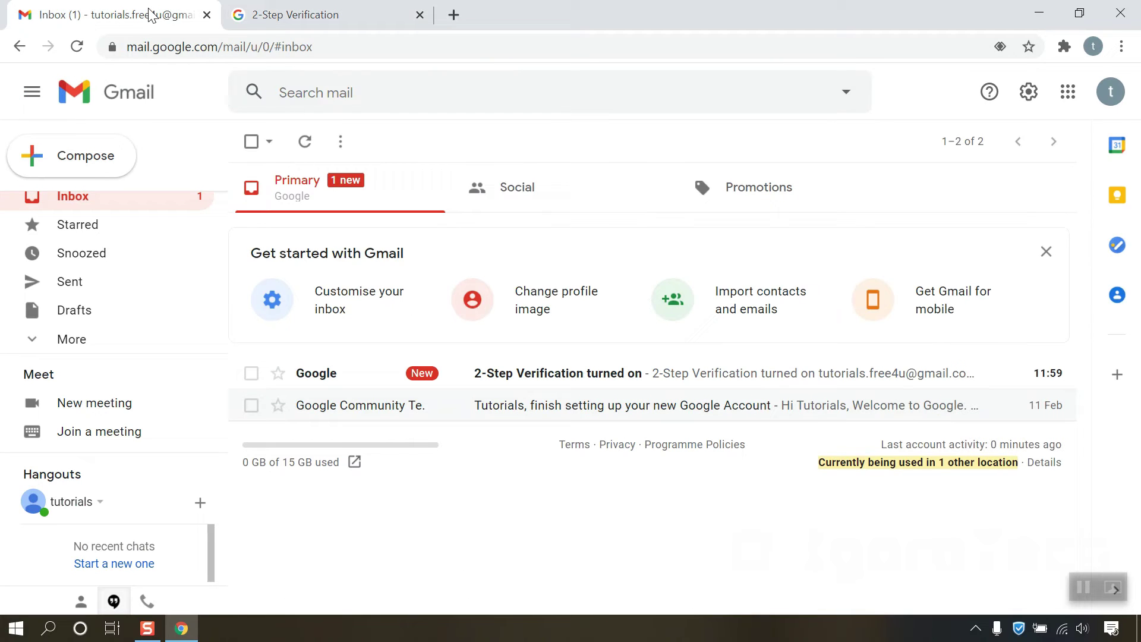
left_click(524, 386)
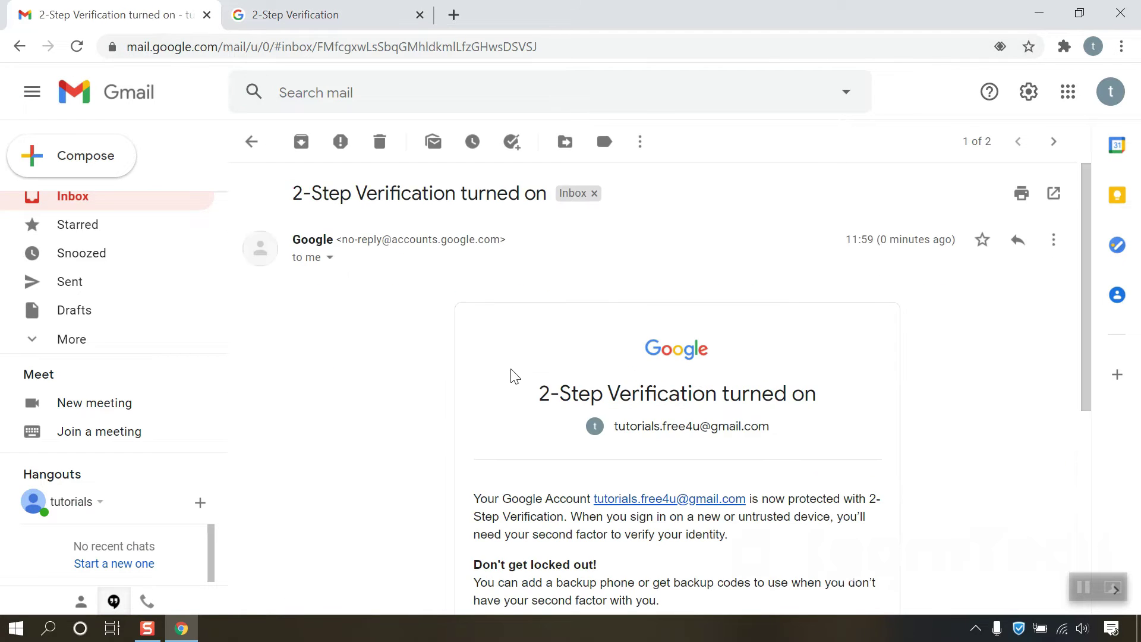
scroll(511, 377, "down", 1)
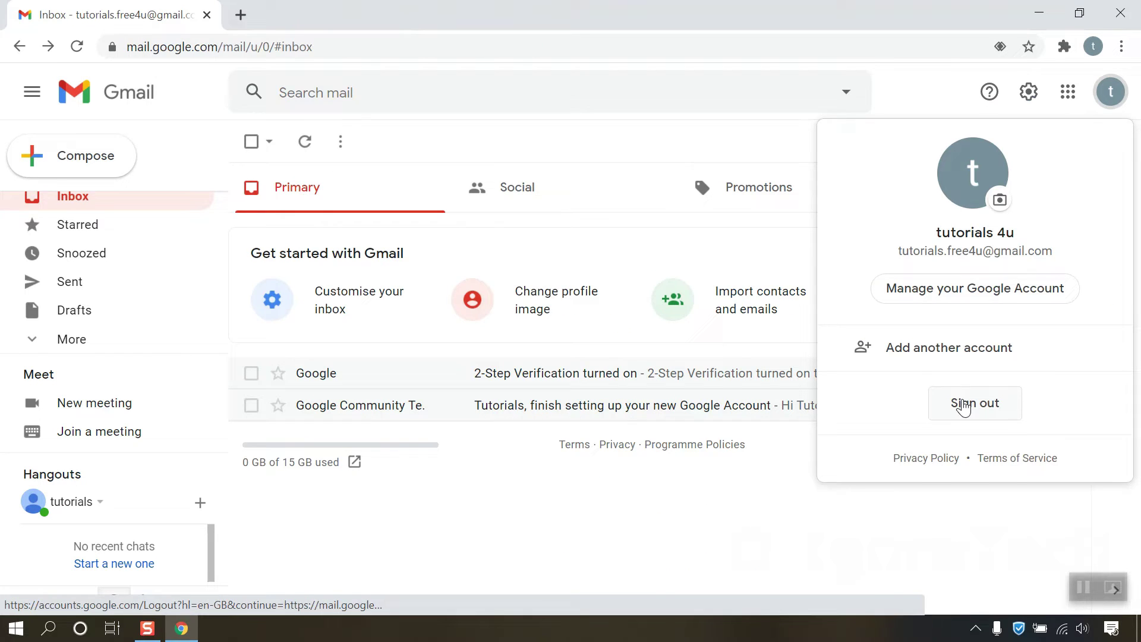
- Sign out of Gmail, then sign back in with the password and texted verification code
left_click(963, 406)
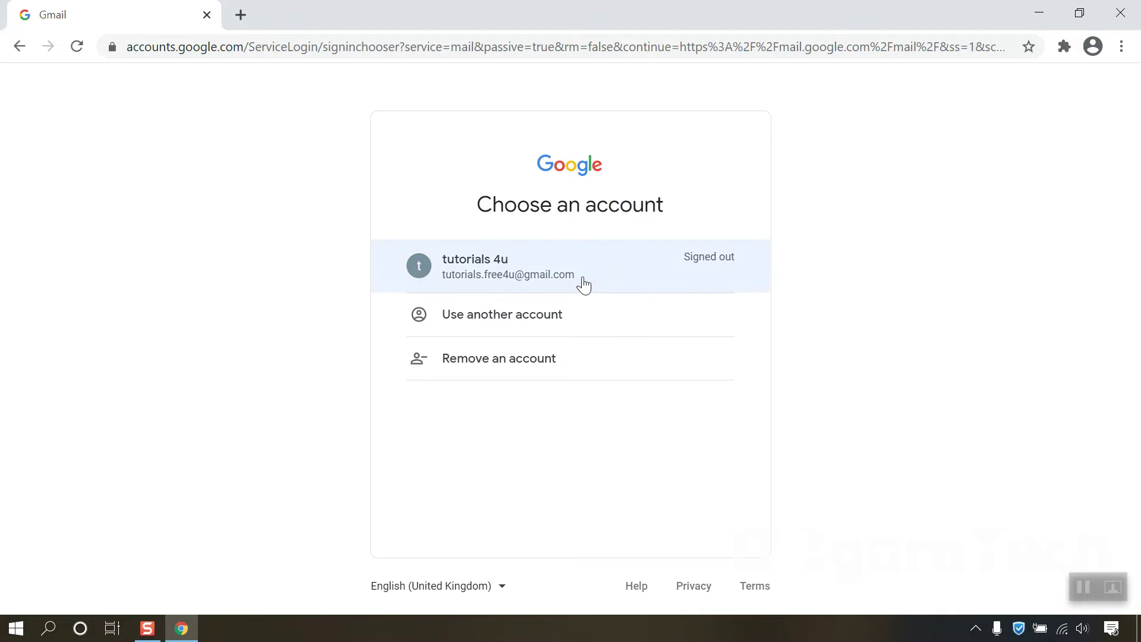
left_click(584, 285)
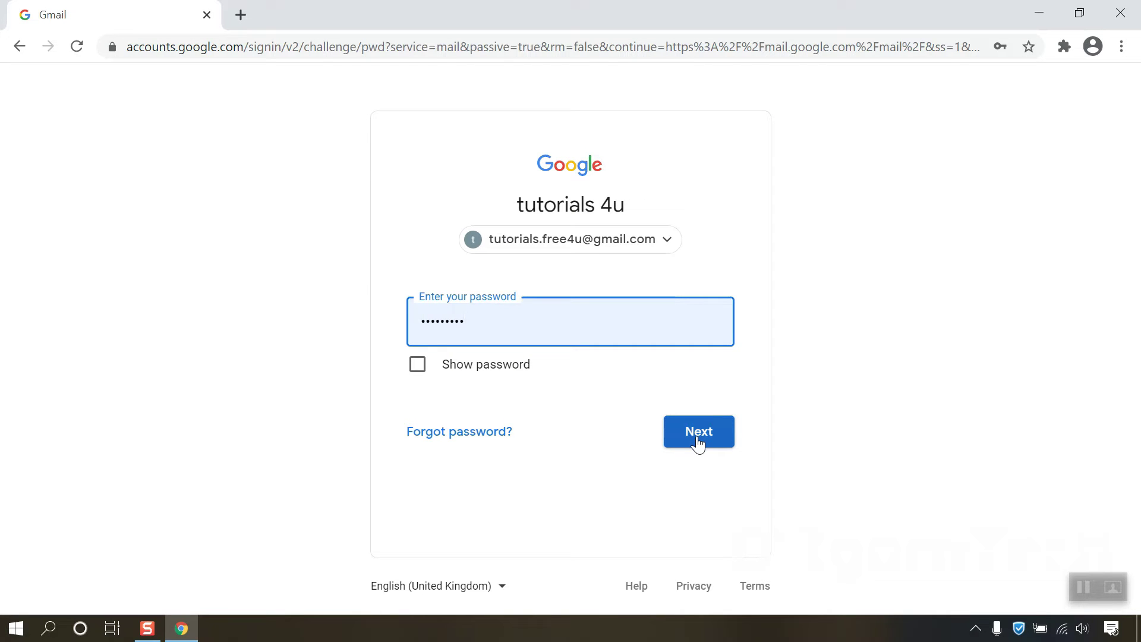
left_click(698, 437)
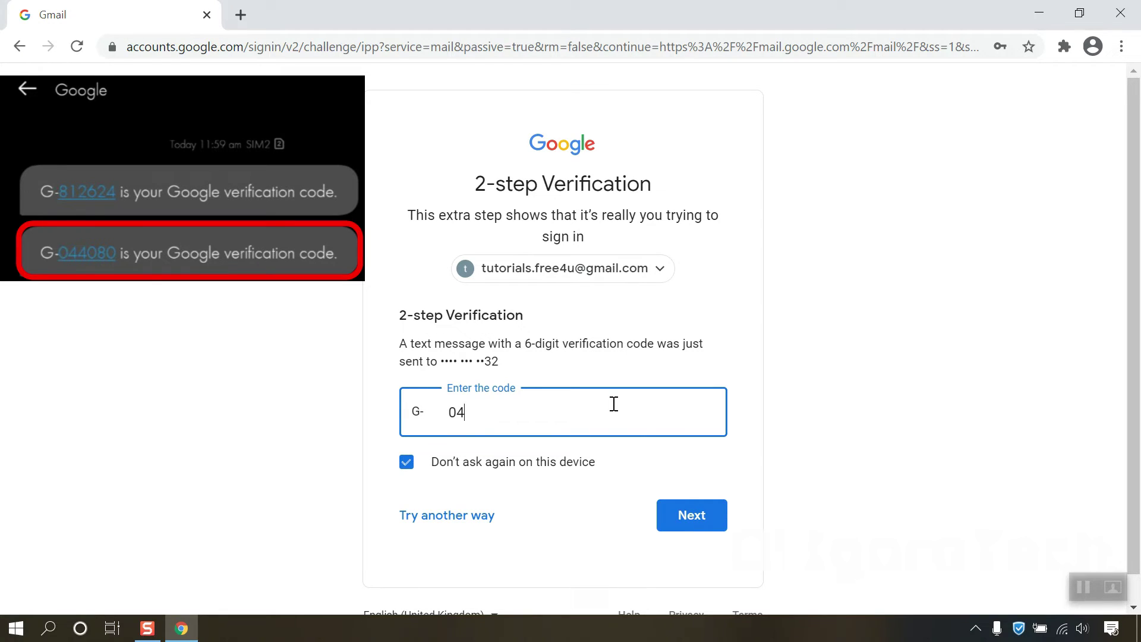
left_click(689, 520)
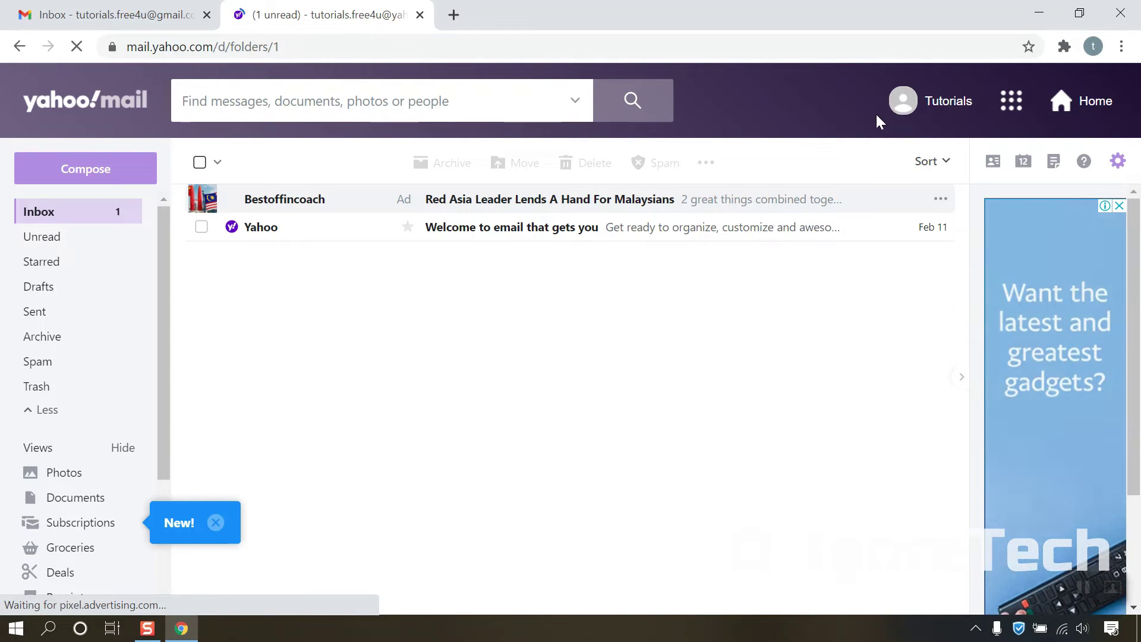
mouse_move(932, 101)
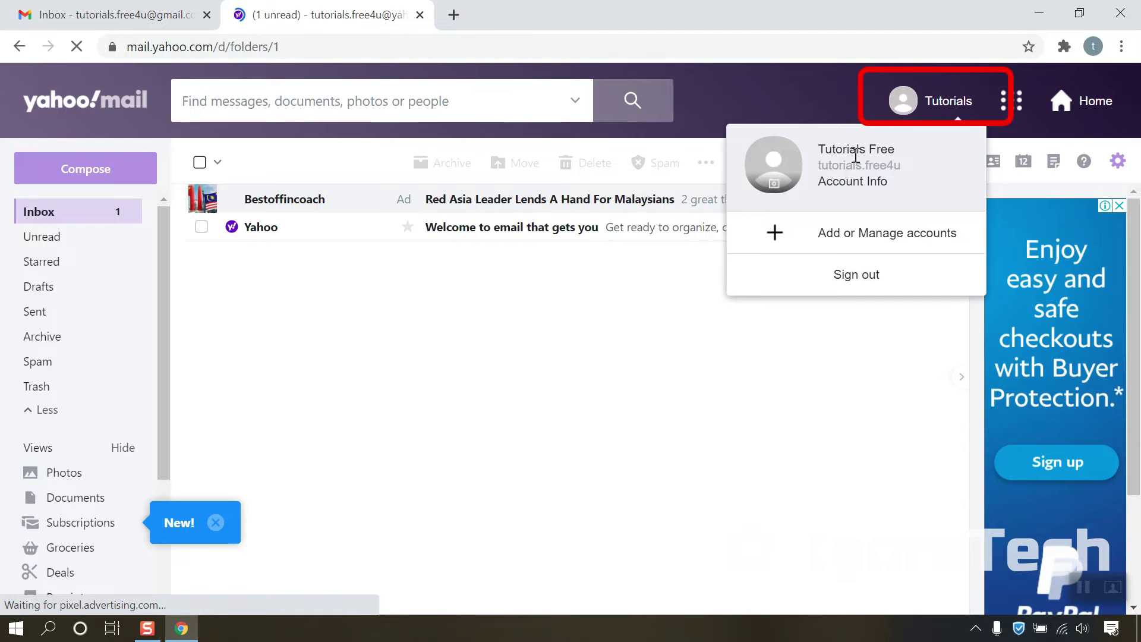
- Open Yahoo's Personal Info page, then Account Security, which prompts identity re-verification
left_click(798, 179)
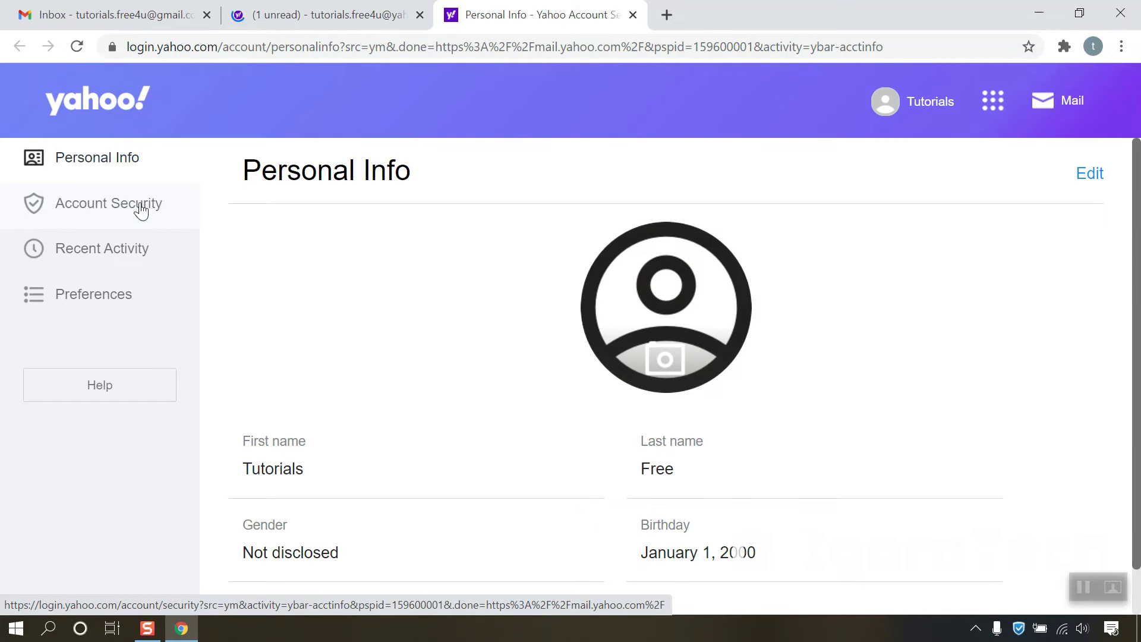
left_click(140, 212)
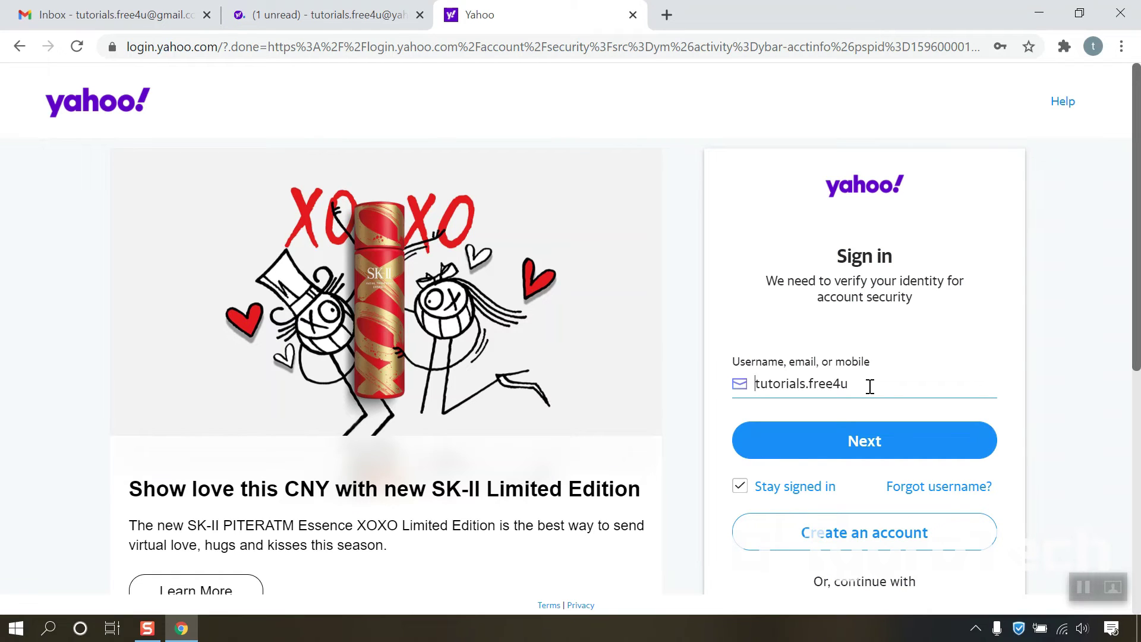
- Re-verify with the prefilled username and password, dismissing Chrome's saved-password notice
left_click(834, 439)
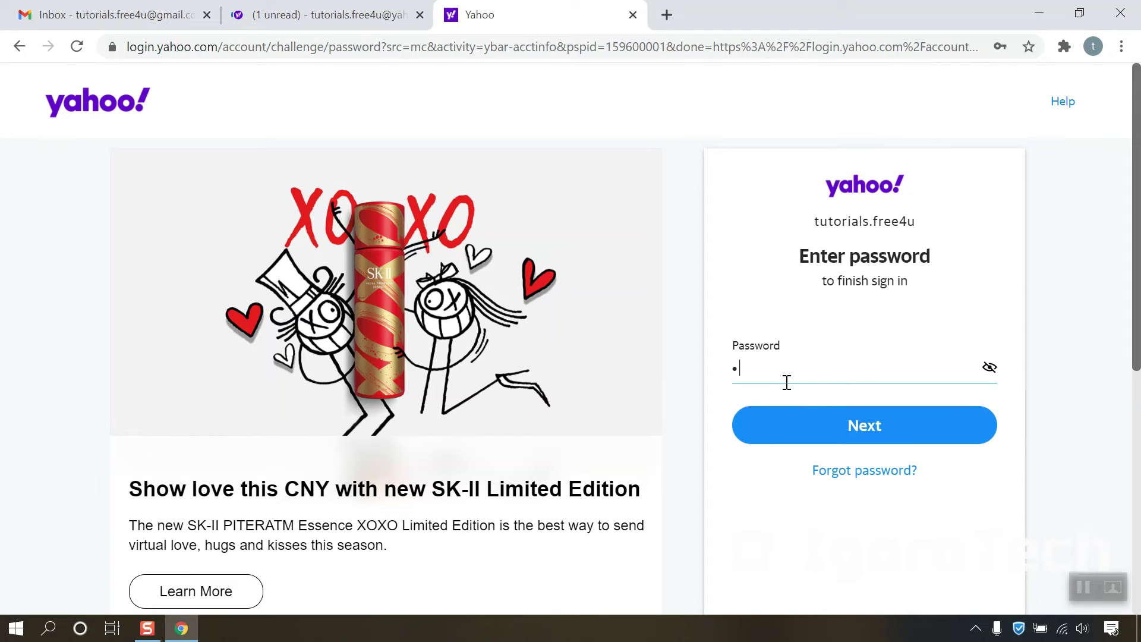
left_click(846, 432)
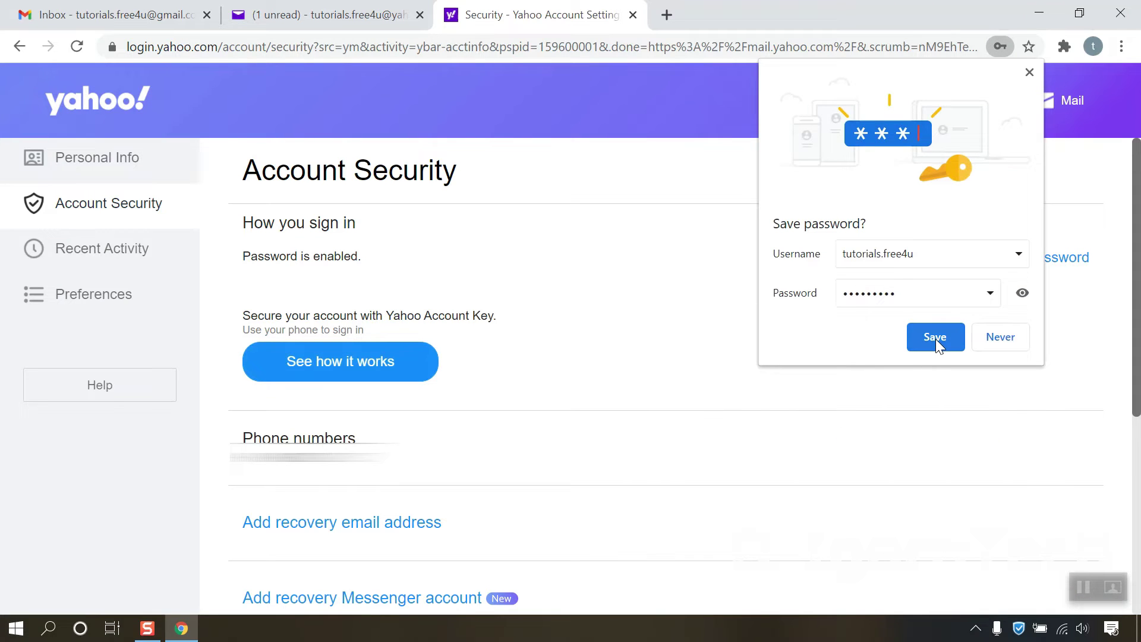
left_click(935, 340)
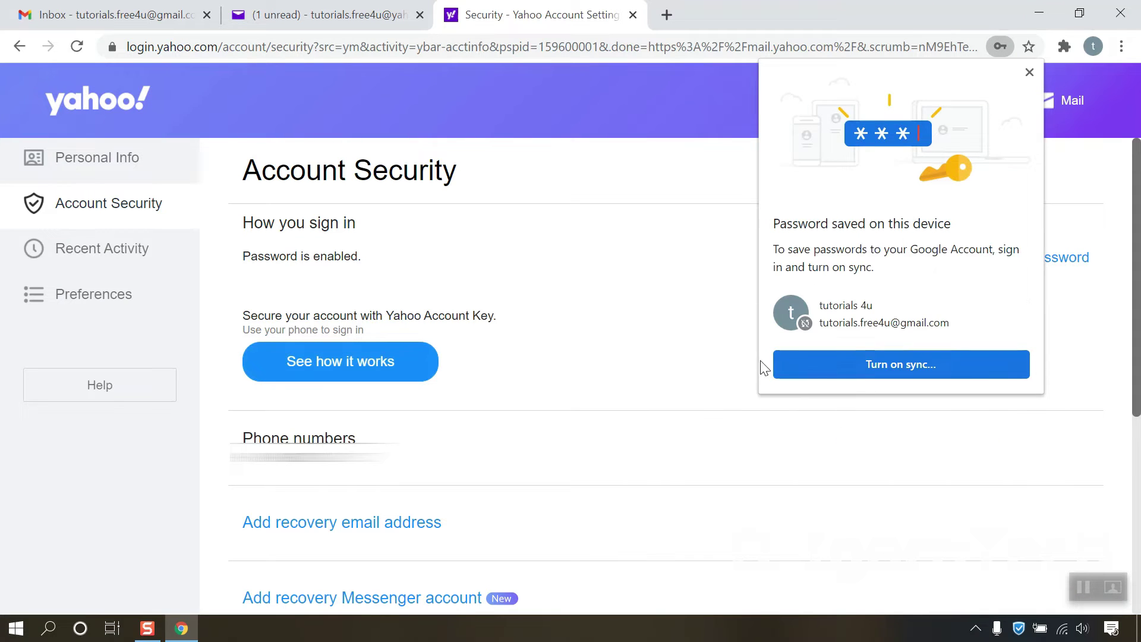
left_click(1033, 71)
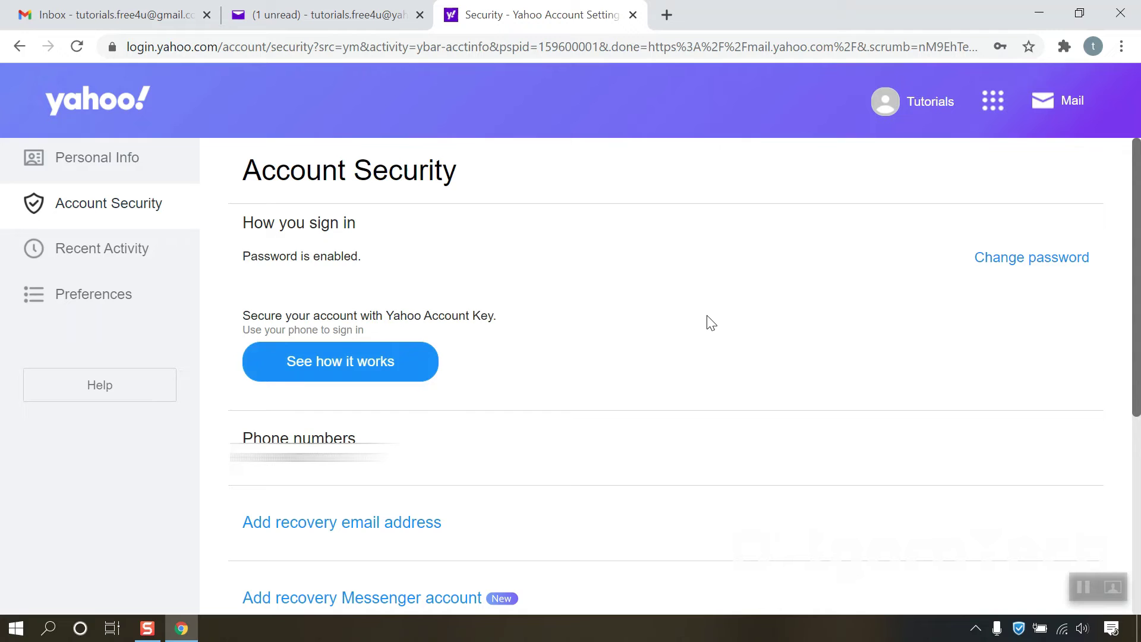
scroll(581, 375, "down", 1)
scroll(581, 376, "down", 1)
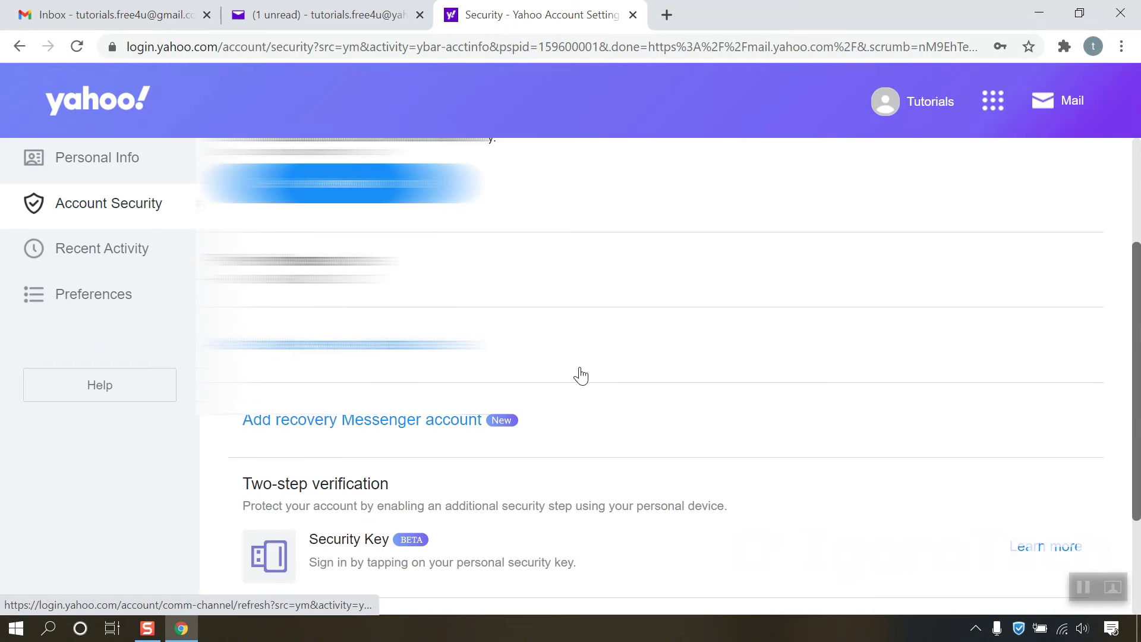
scroll(607, 375, "down", 2)
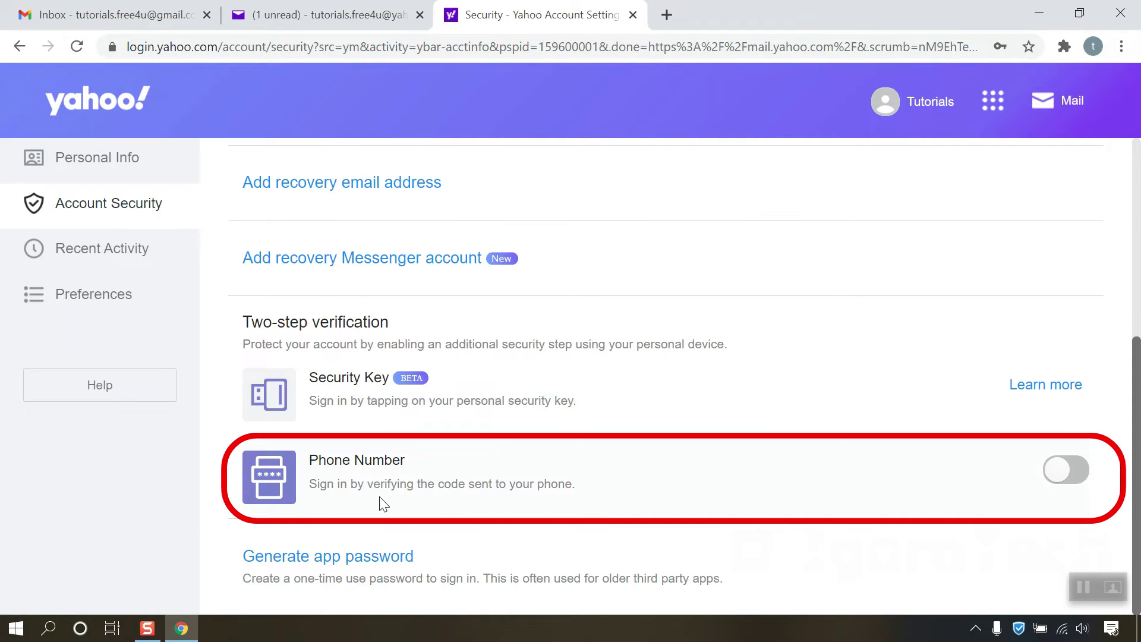
- Enable Phone Number two-step verification by sending and verifying an SMS code
left_click(1063, 483)
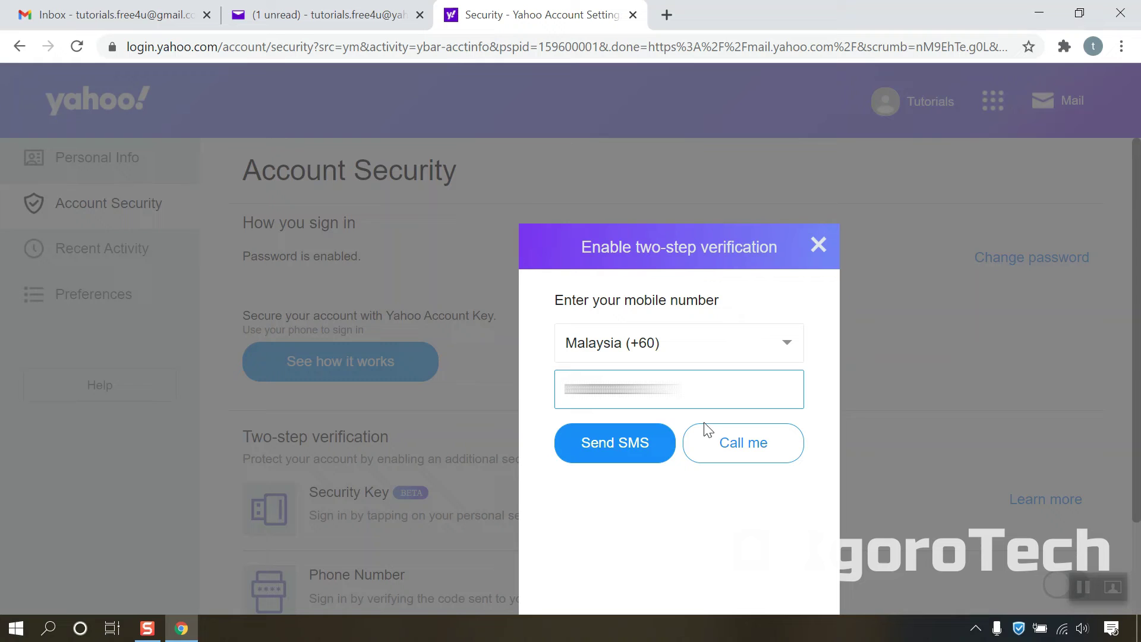
left_click(642, 450)
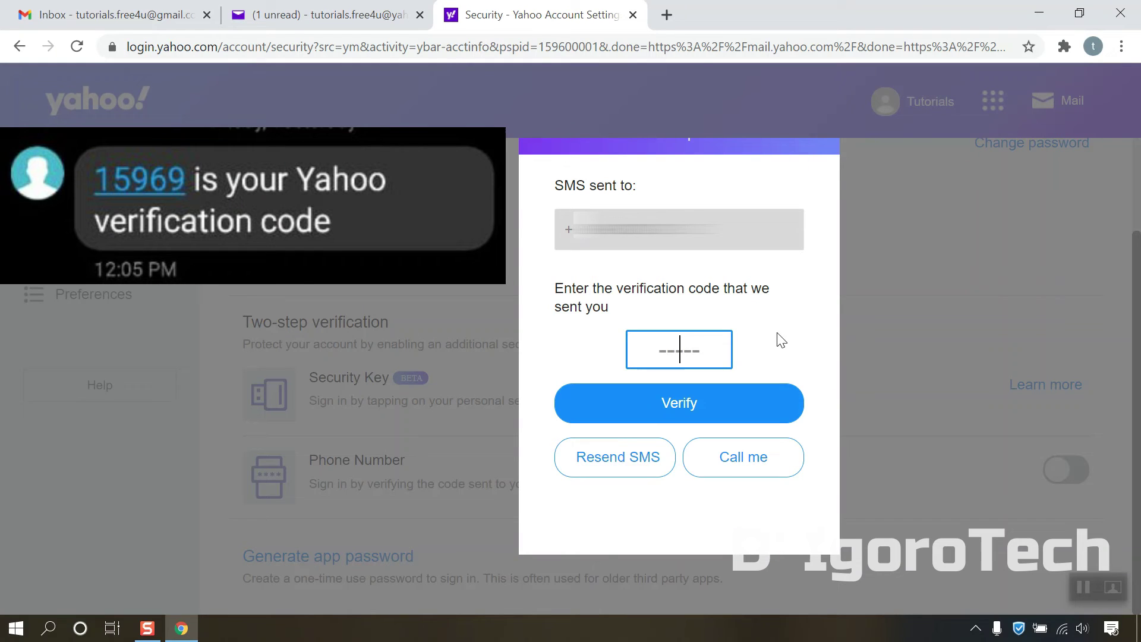
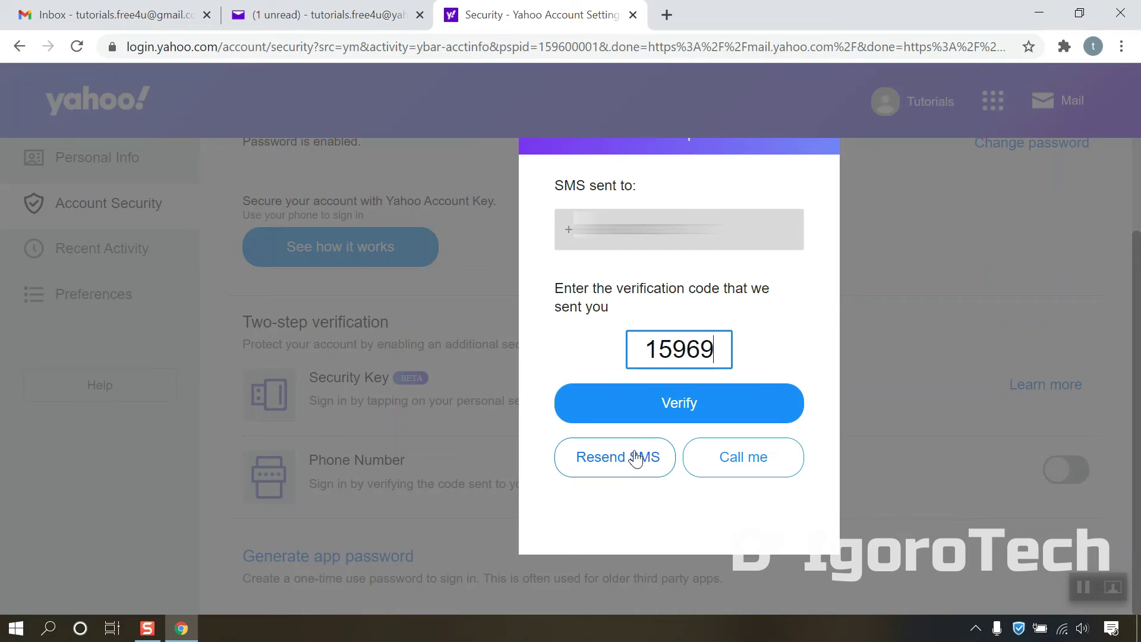
left_click(667, 415)
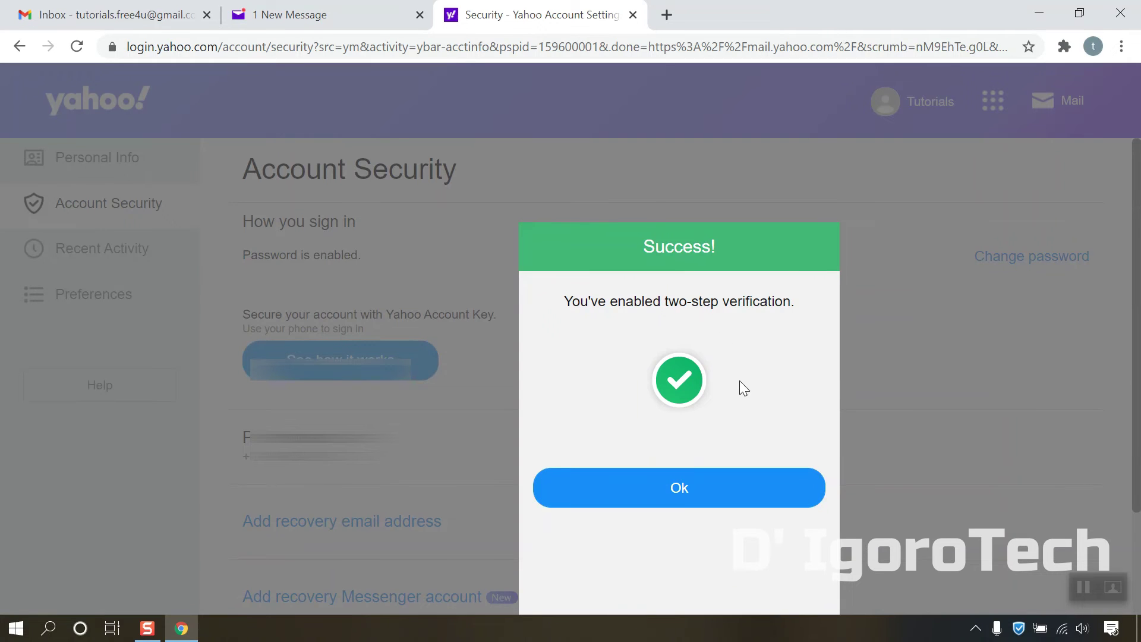
scroll(738, 380, "down", 1)
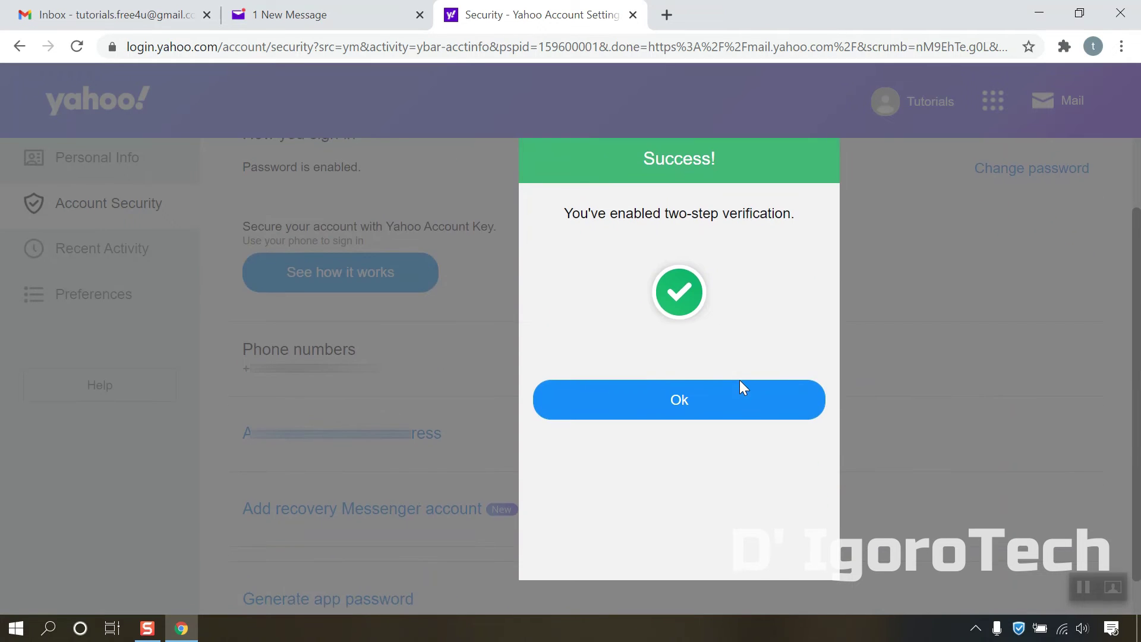
- Dismiss the Success dialog, read Yahoo's two-step activation email, and close the Walmart ad
left_click(707, 403)
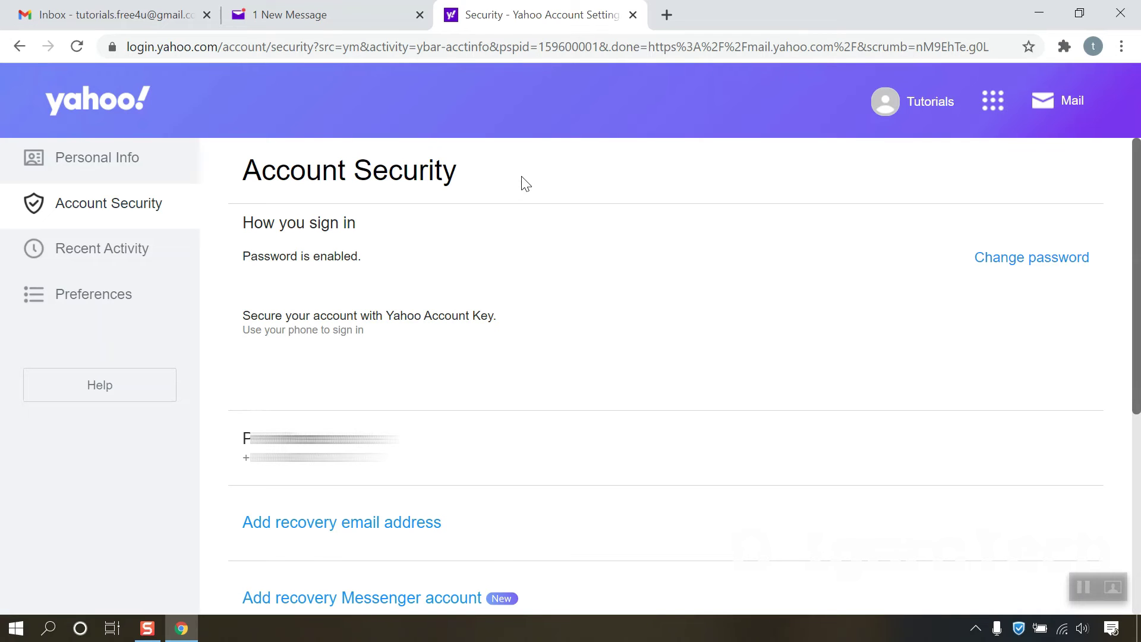
left_click(353, 19)
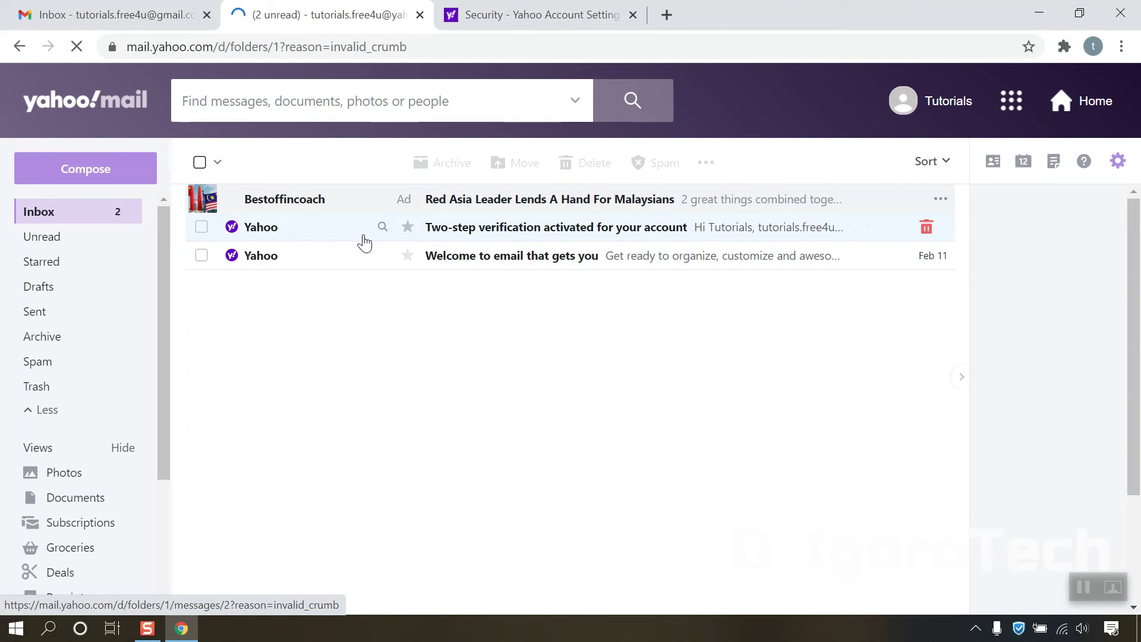
left_click(364, 242)
scroll(526, 330, "down", 1)
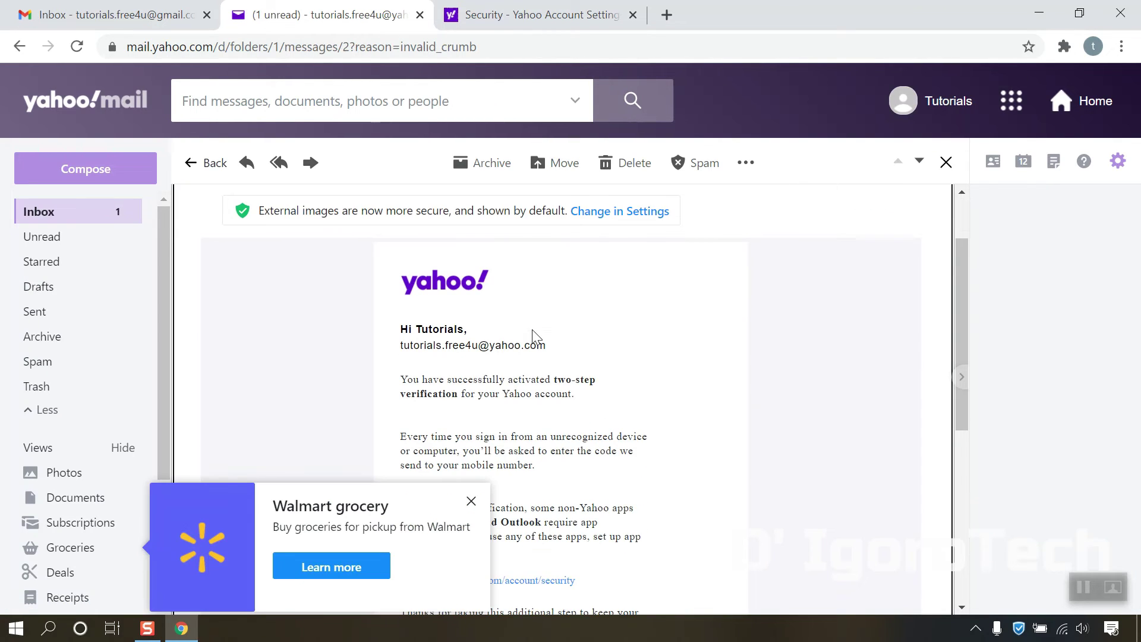
left_click(472, 501)
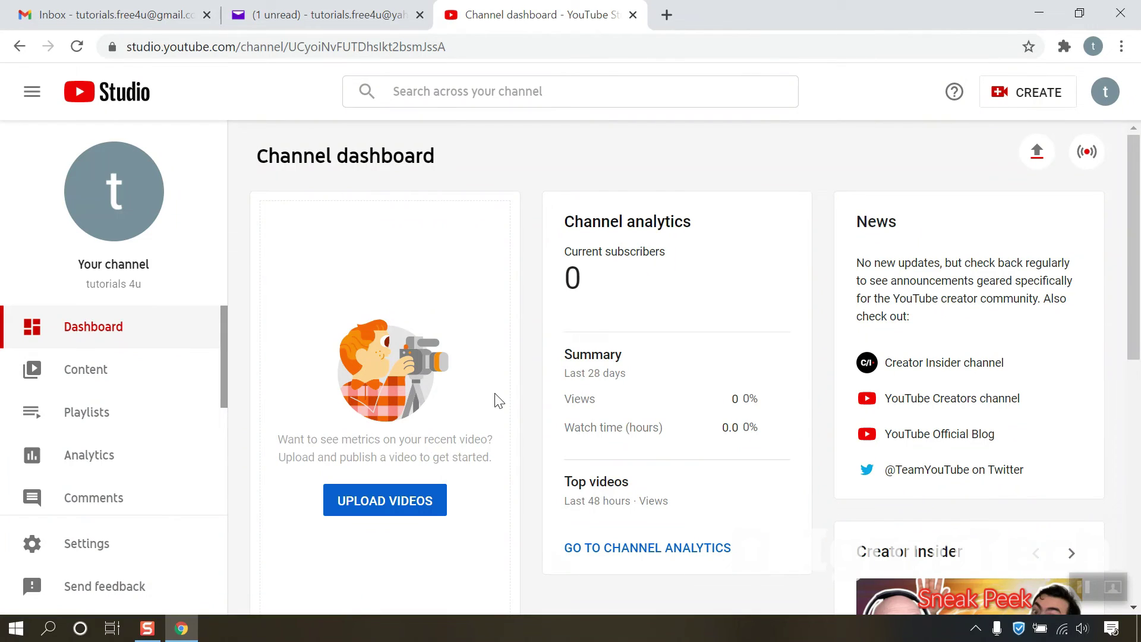
scroll(133, 481, "down", 1)
- Open YouTube Studio's Permissions settings to confirm tutorials 4u is the channel's only Owner
left_click(93, 542)
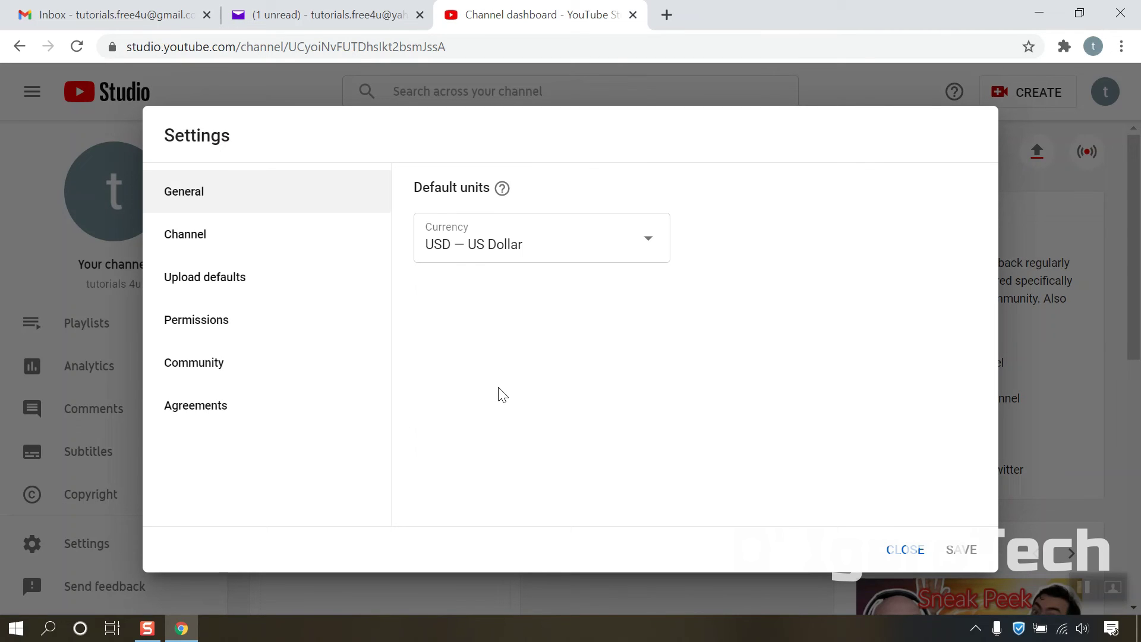
left_click(228, 328)
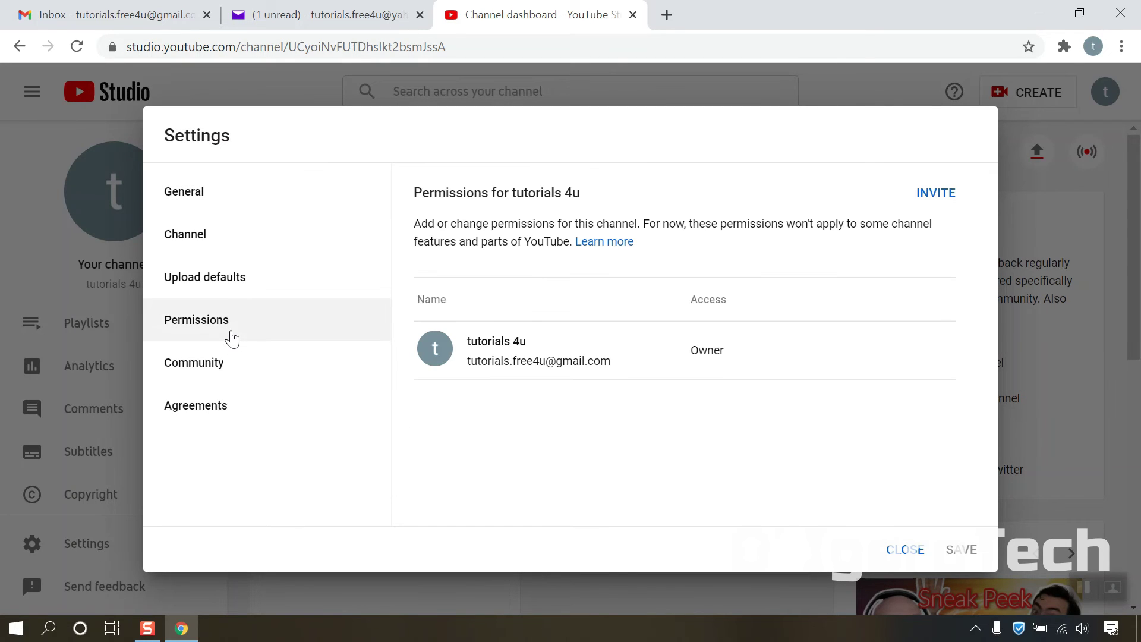